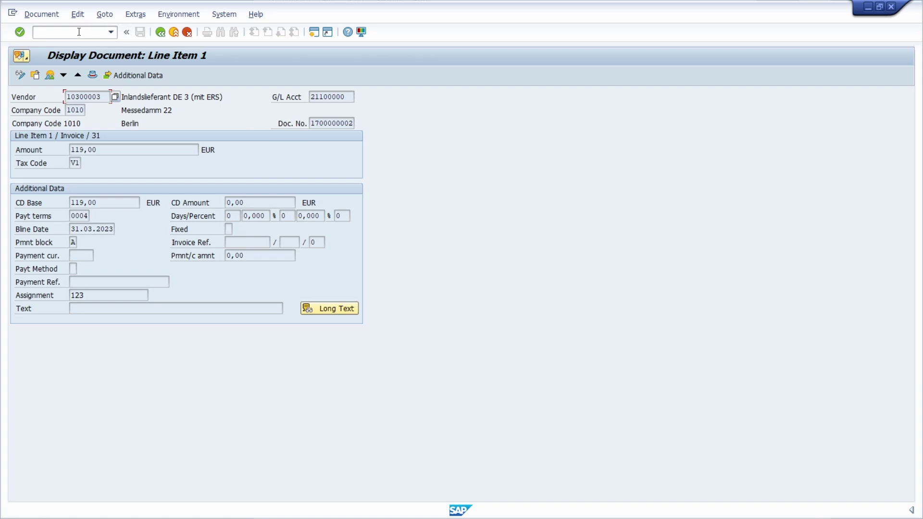
Launch SE16N with /nse16n, fixing typos, and select the table BKPF (Accounting Document Header).
text(/nse16n)
key(BackSpace)
text(h)
key(BackSpace)
text(n)
key(Return)
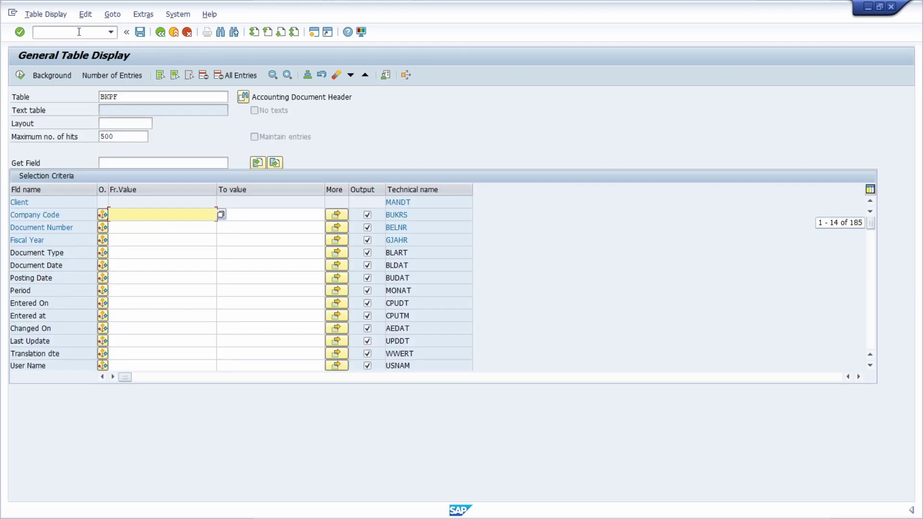
double_click(139, 97)
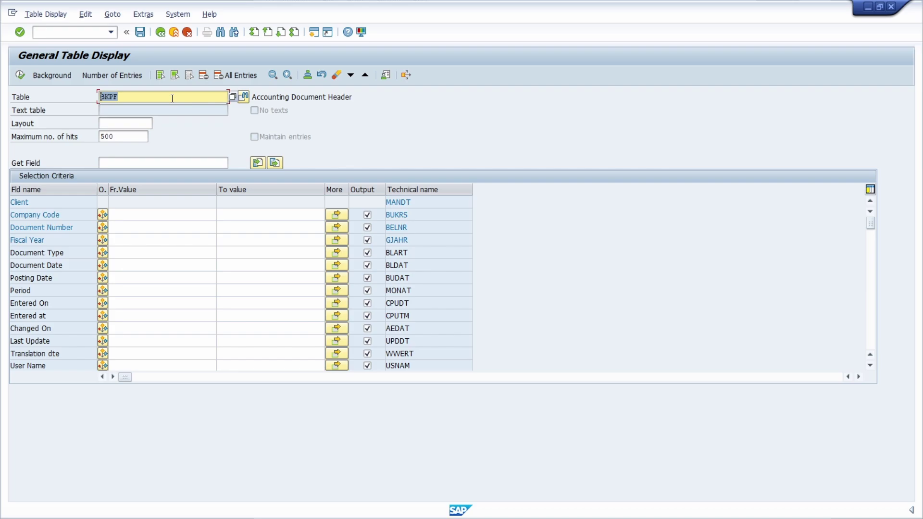
Open the SE11 dictionary definition of BKPF, showing its 188 fields.
click(159, 99)
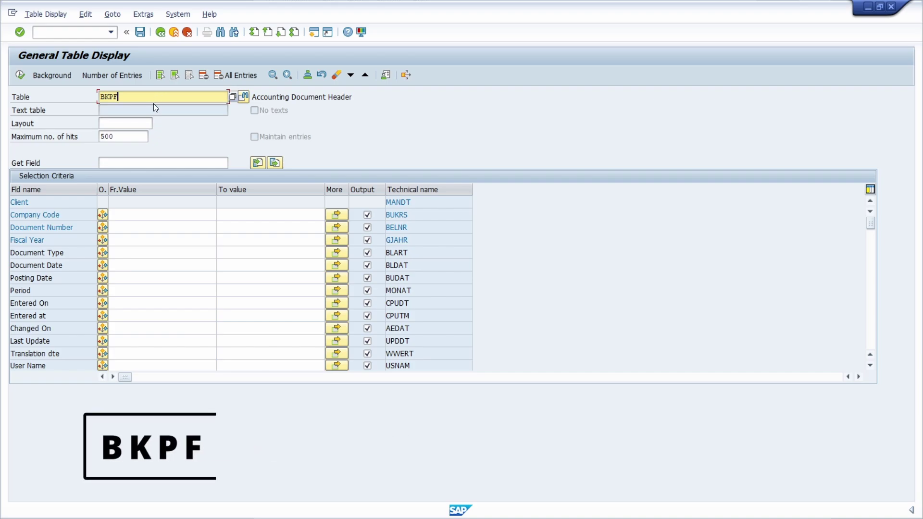
key(Tab)
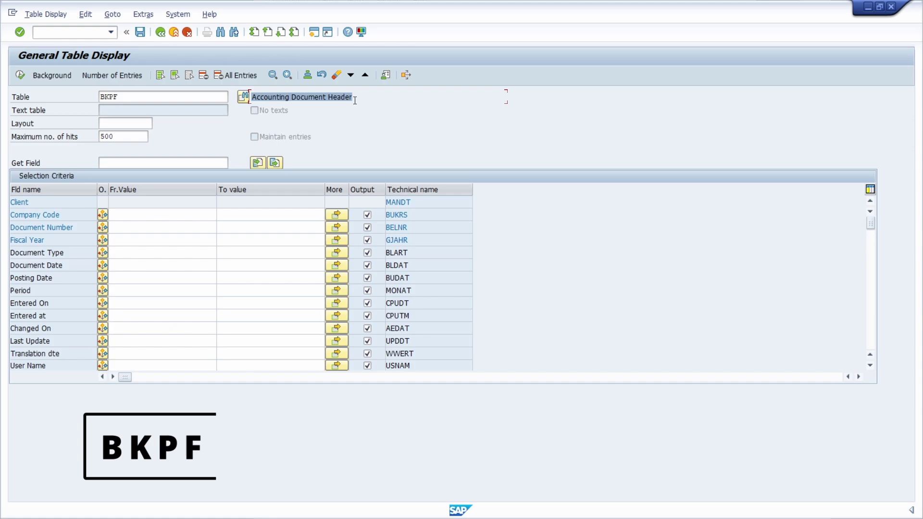
click(364, 99)
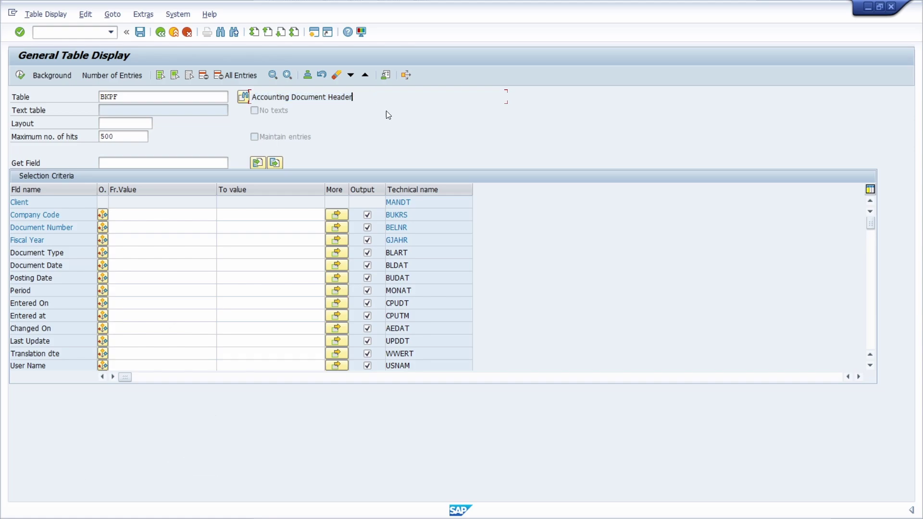
double_click(122, 98)
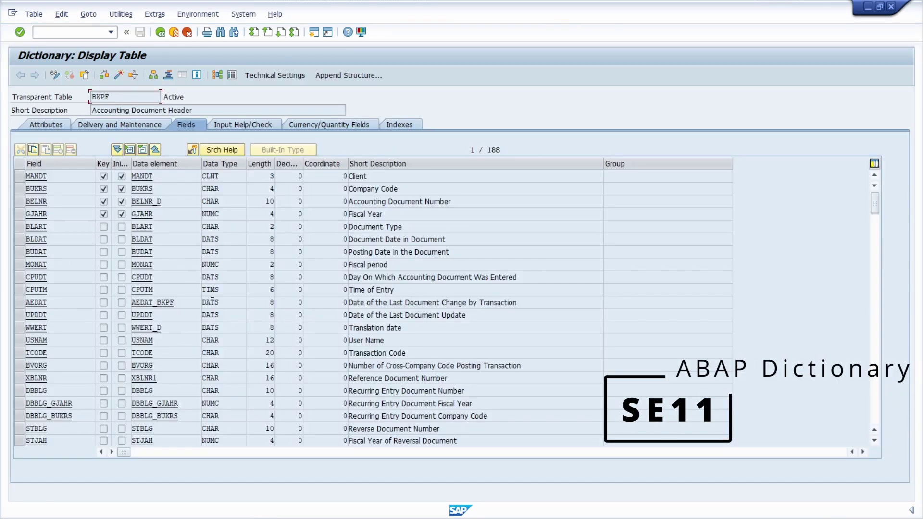
Limit BKPF output to company code, fiscal year and transaction code, filtered to FB60.
click(160, 32)
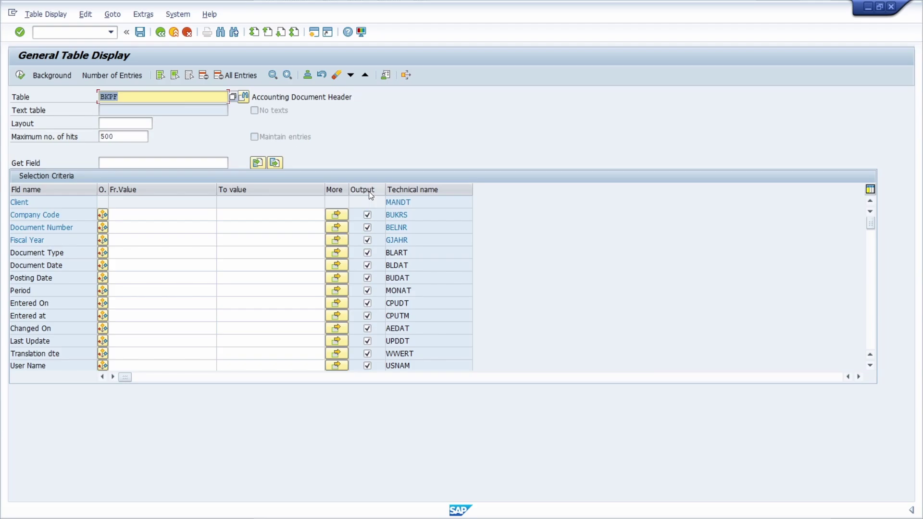
right_click(370, 194)
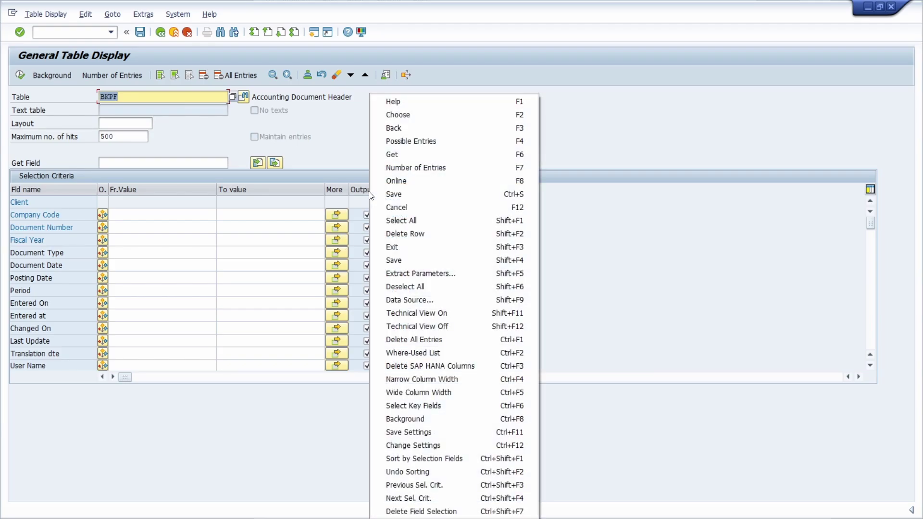
click(421, 287)
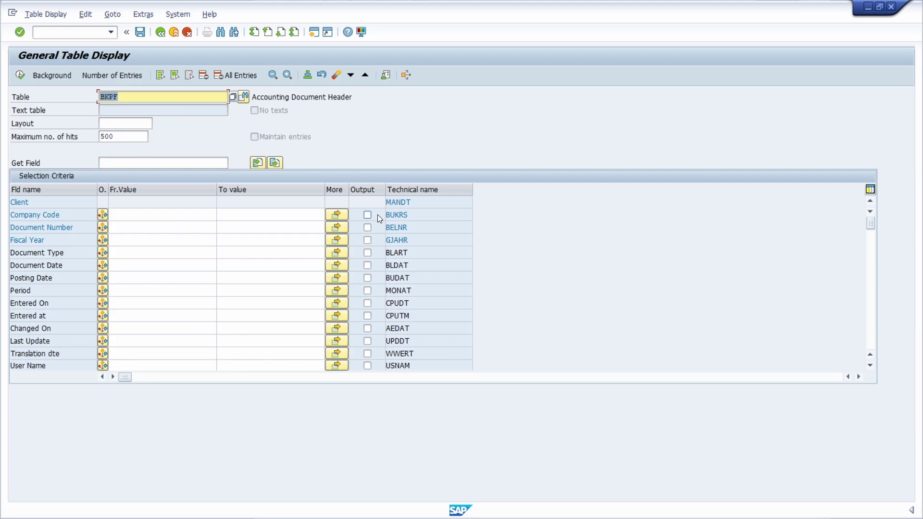
click(367, 216)
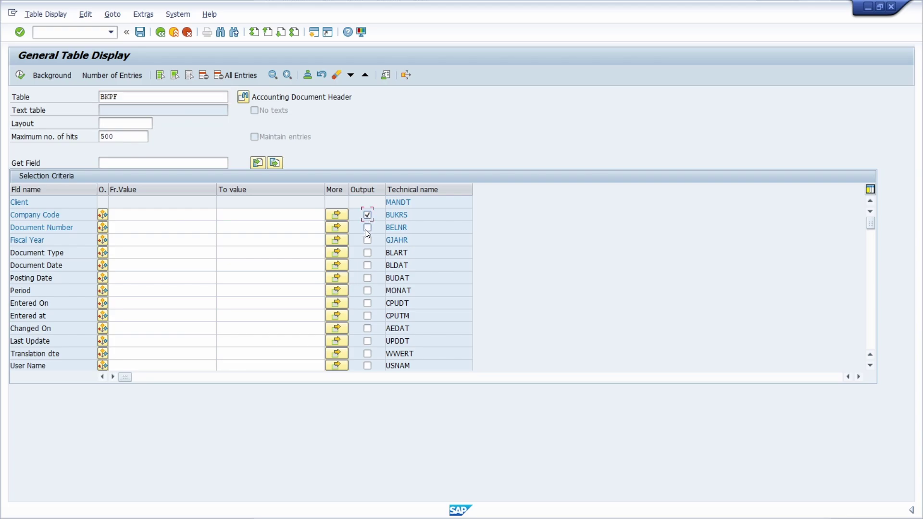
click(368, 239)
scroll(371, 309, down, 1)
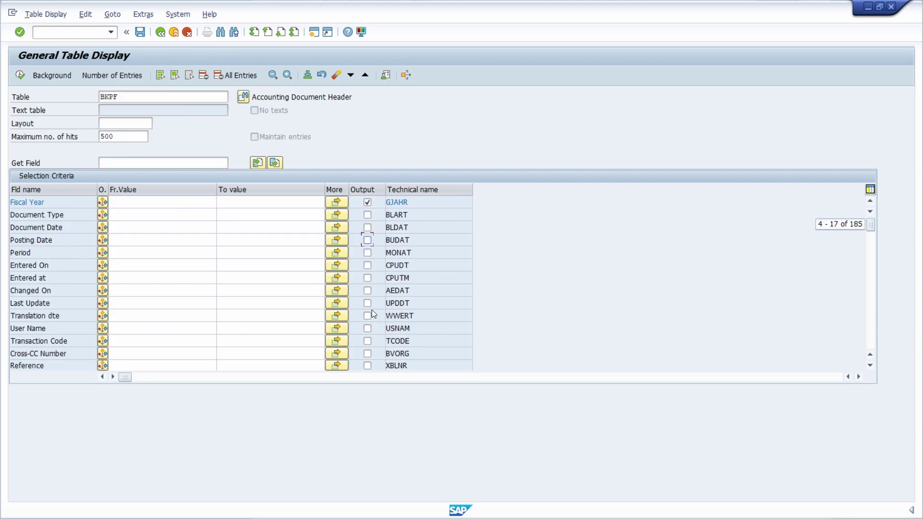
click(369, 341)
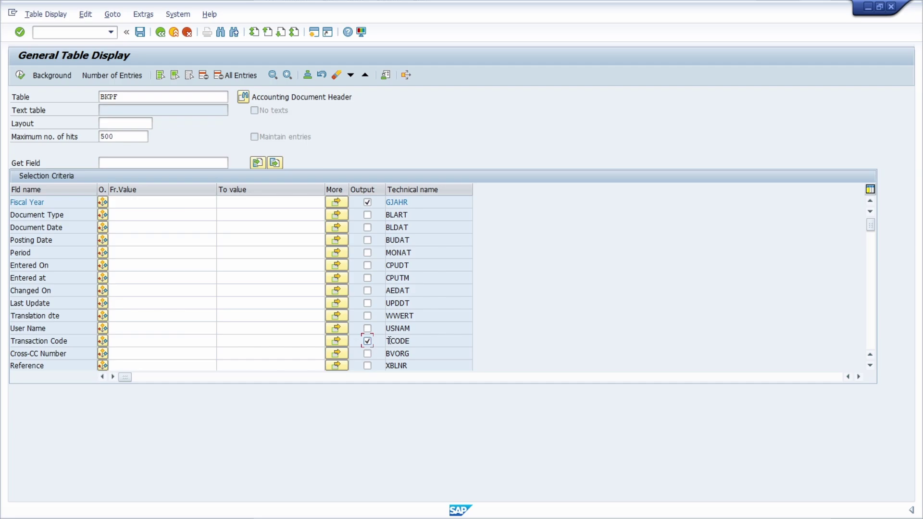
click(129, 342)
text(FB60)
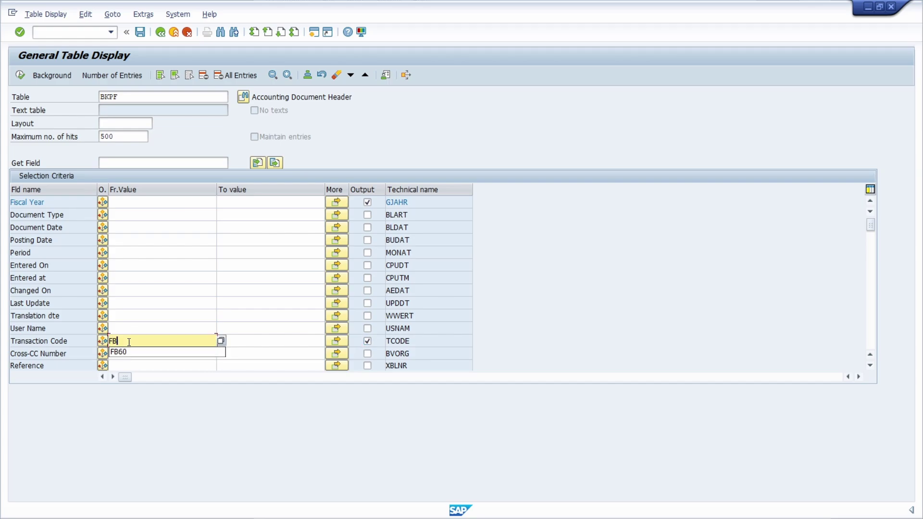
List the 35 BKPF documents posted with FB60, then return to the selection.
click(20, 76)
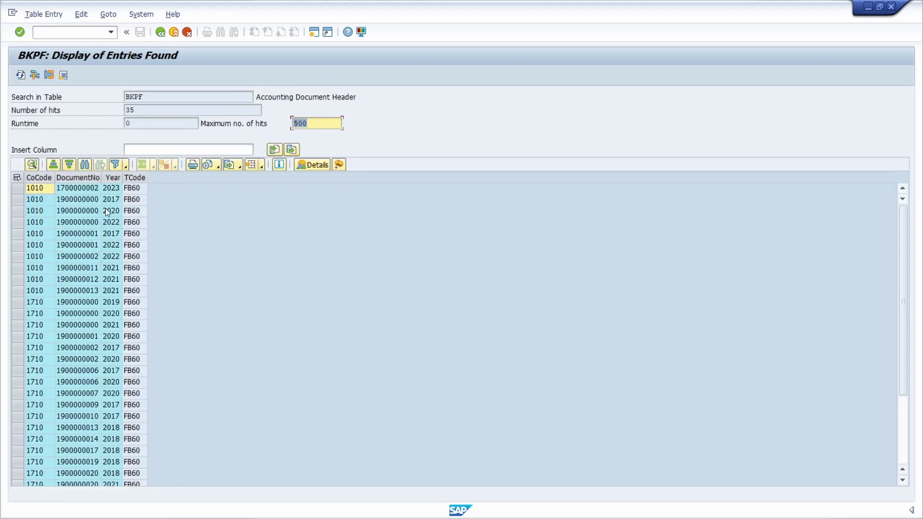
click(88, 189)
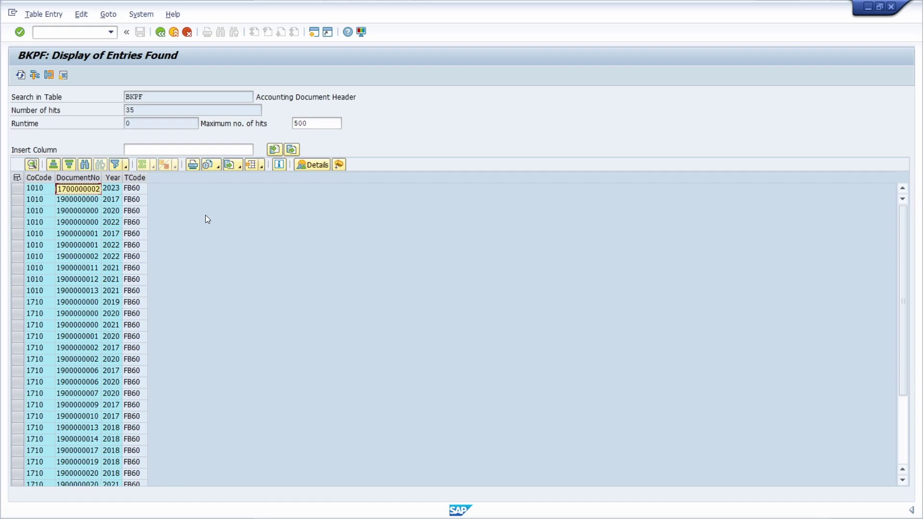
key(F3)
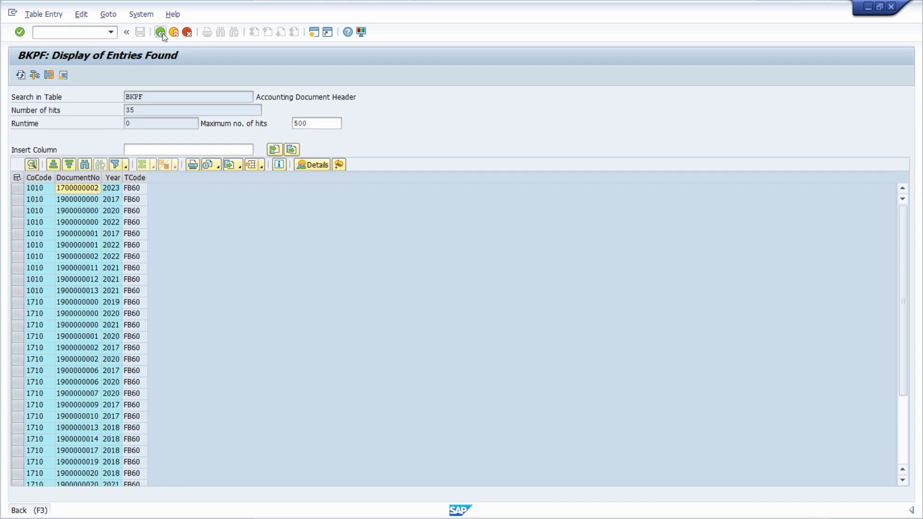
Change the Transaction Code filter to MIRO, list its 500 hits, and go back.
drag(131, 340, 90, 338)
text(MIRO)
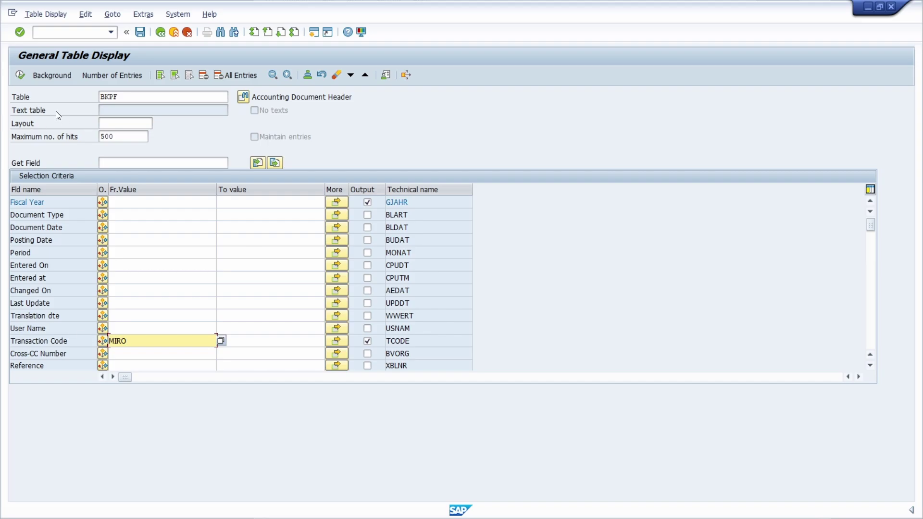
click(19, 75)
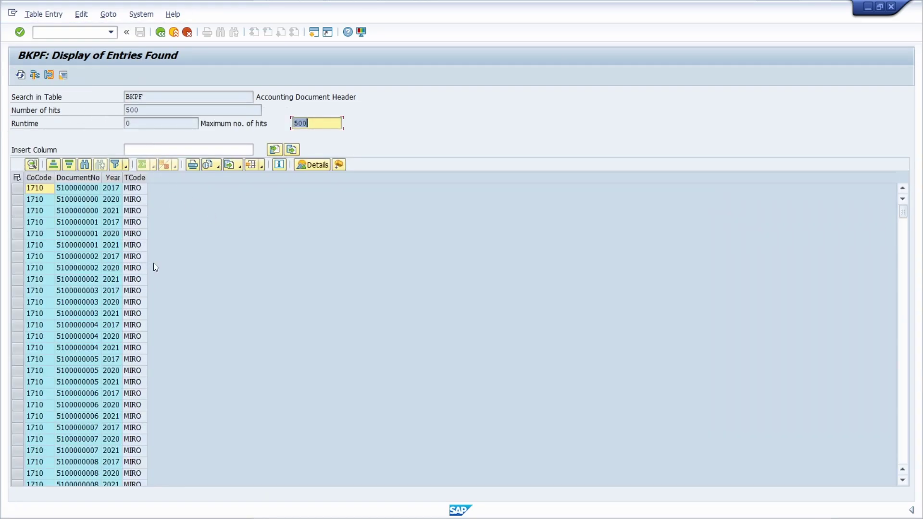
click(190, 240)
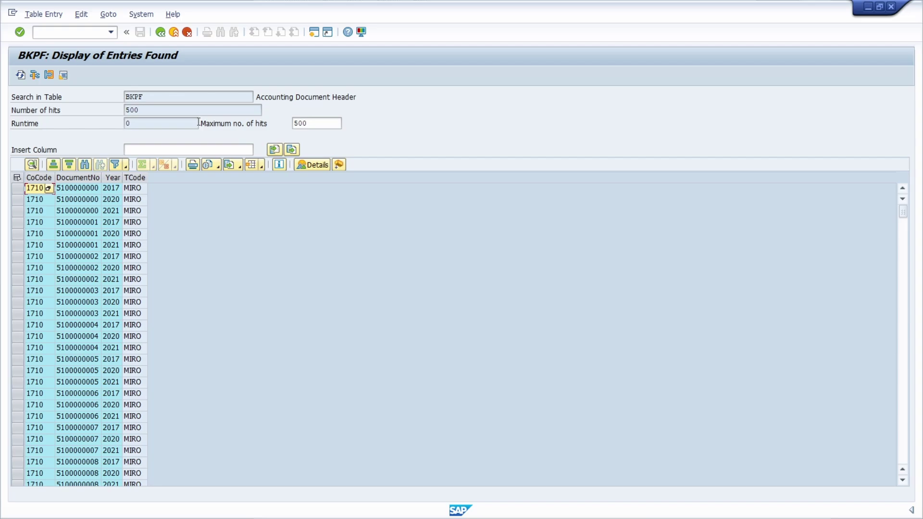
click(161, 32)
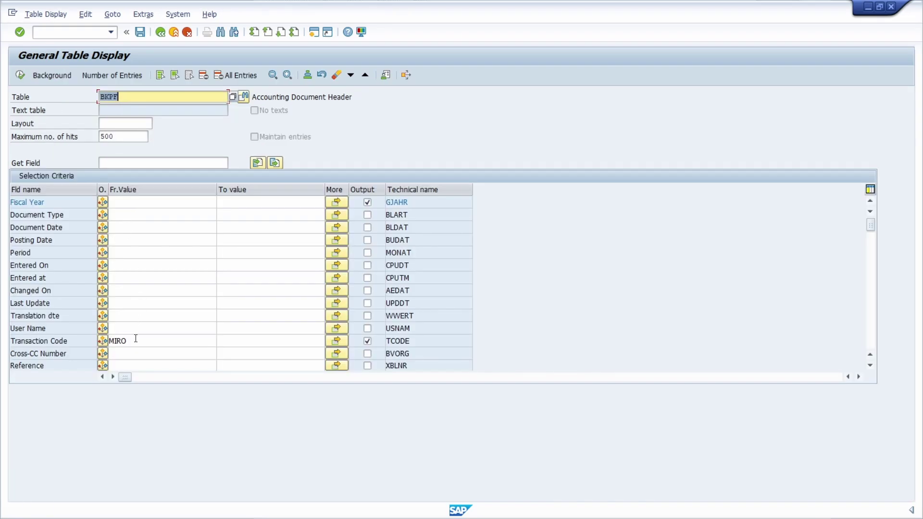
Remove the MIRO filter and list 500 BKPF headers across all transaction codes.
drag(124, 342, 78, 345)
key(Delete)
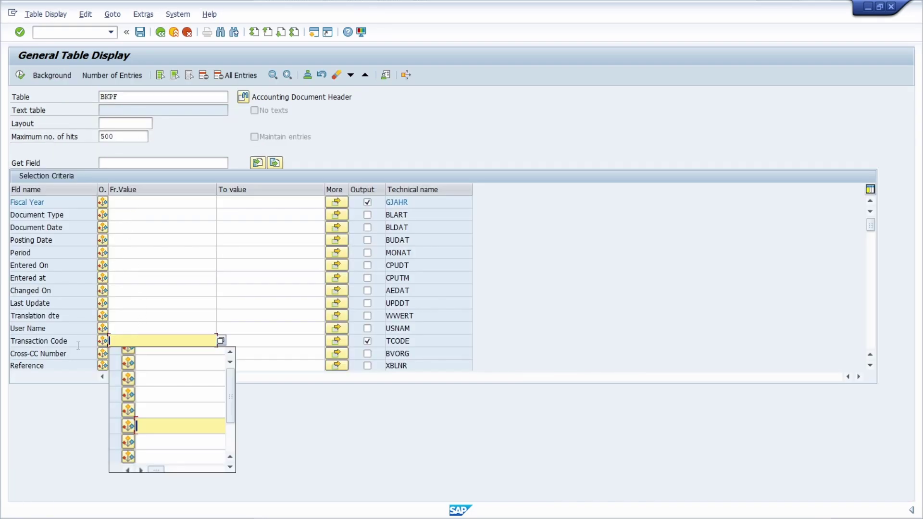
click(116, 303)
click(20, 75)
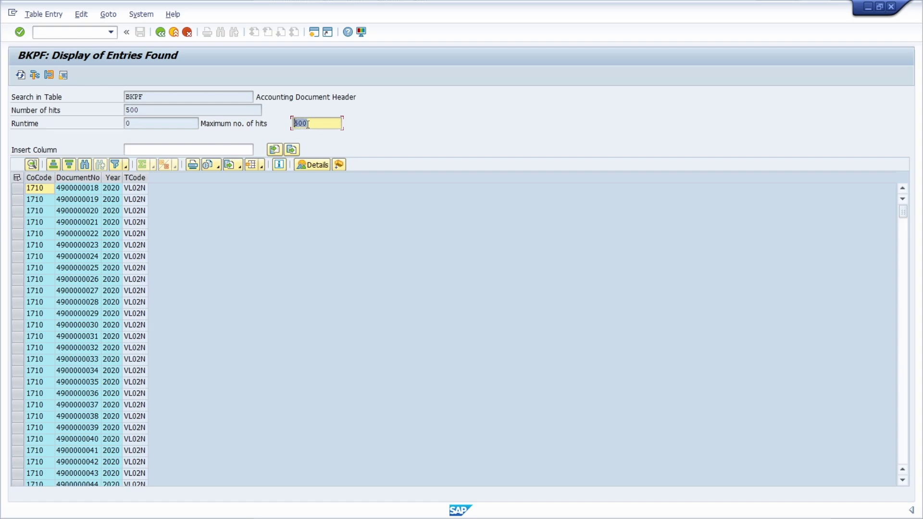
click(238, 260)
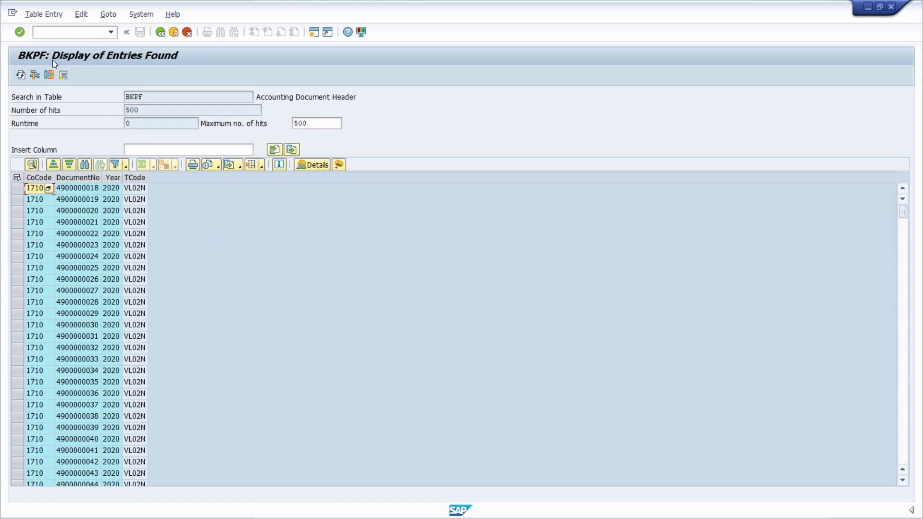
click(70, 30)
text(/nfb03)
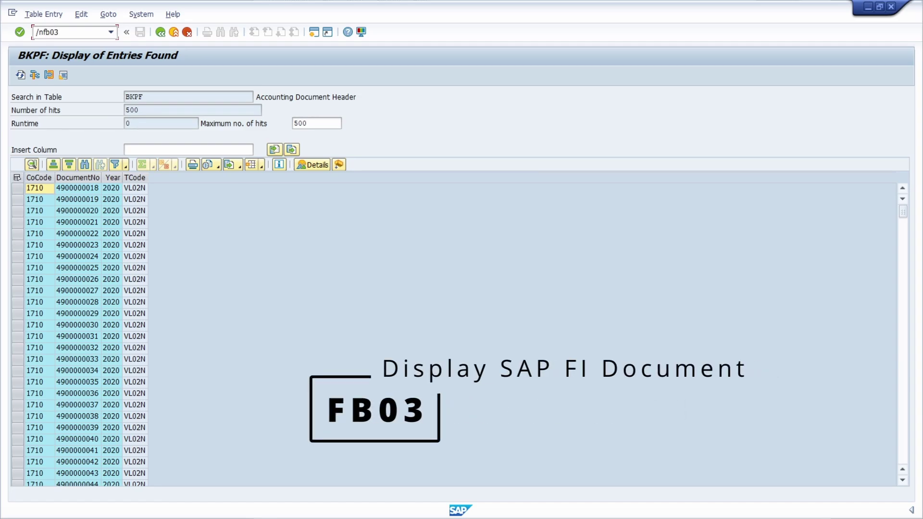
key(Return)
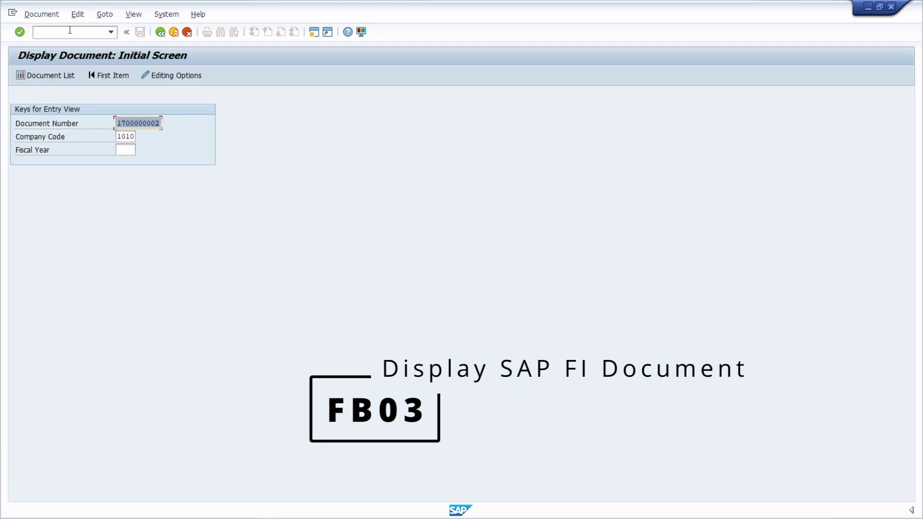
click(134, 123)
key(Tab)
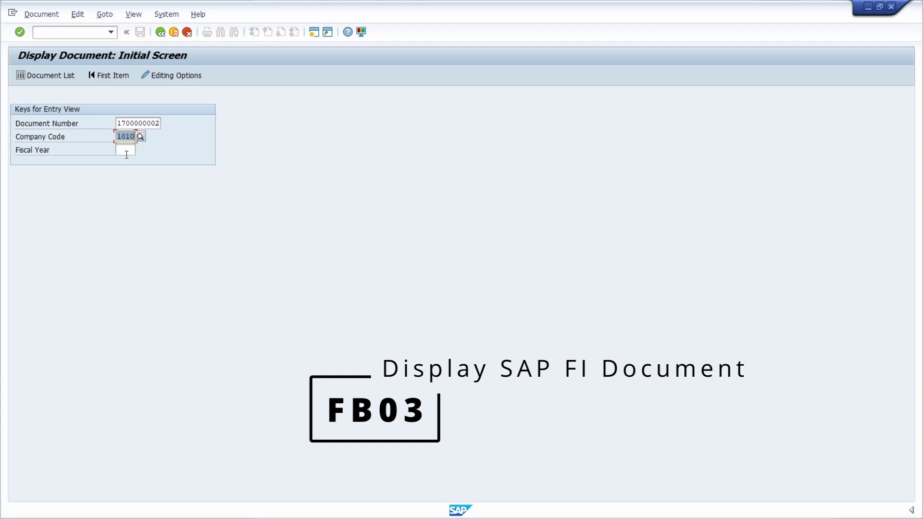
click(132, 150)
text(2023)
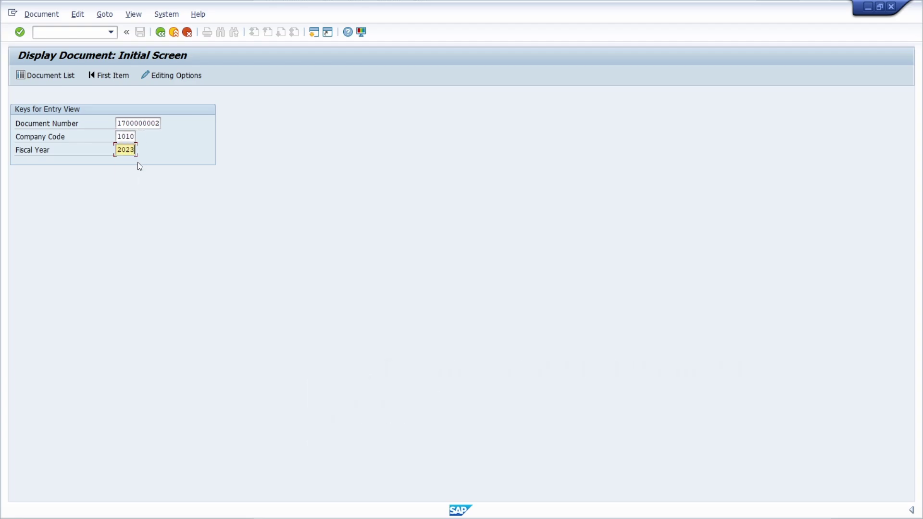
click(41, 75)
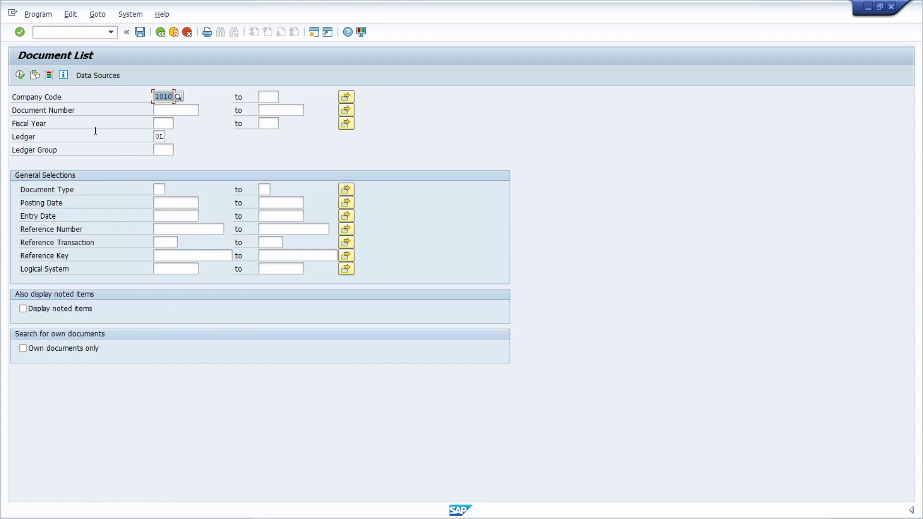
click(161, 32)
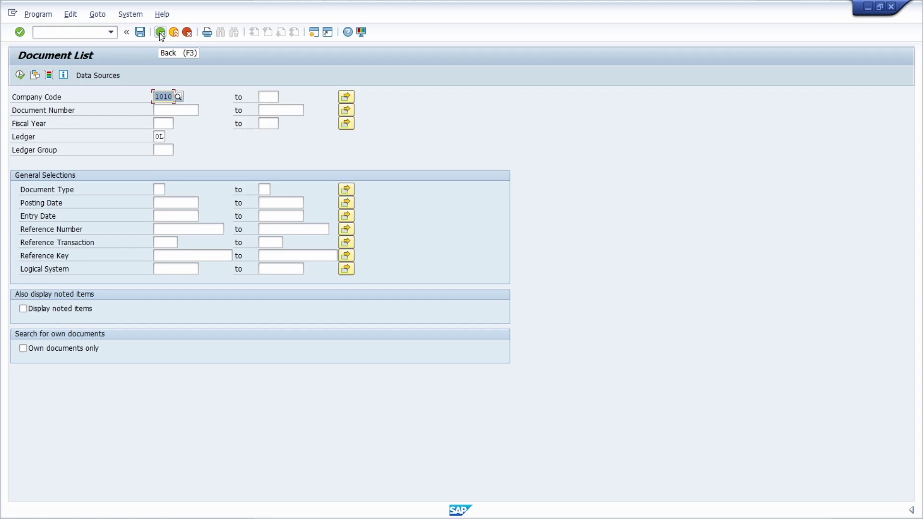
key(ctrl+v)
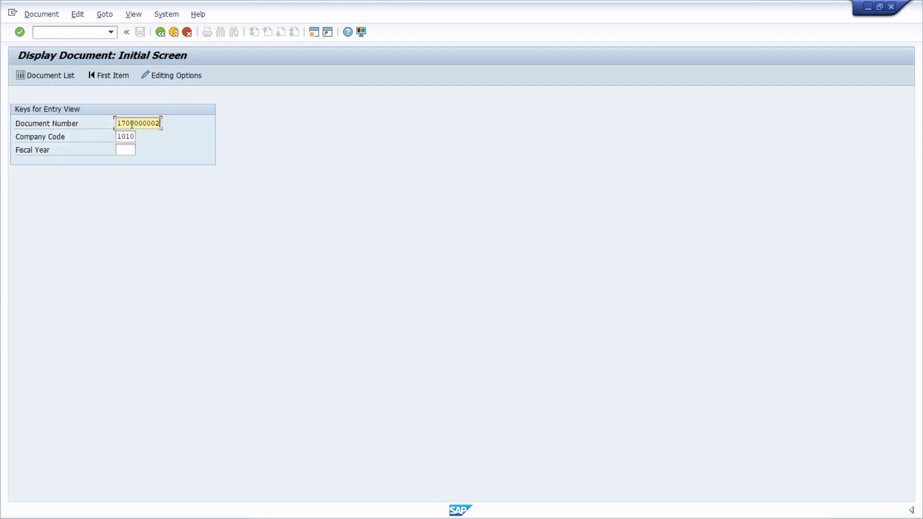
click(128, 150)
text(2)
key(Down)
key(Return)
key(Return)
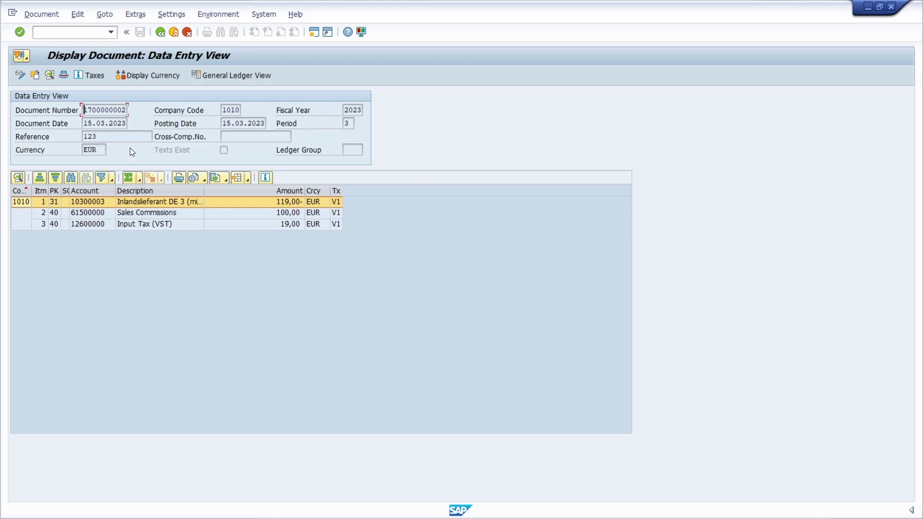
double_click(97, 201)
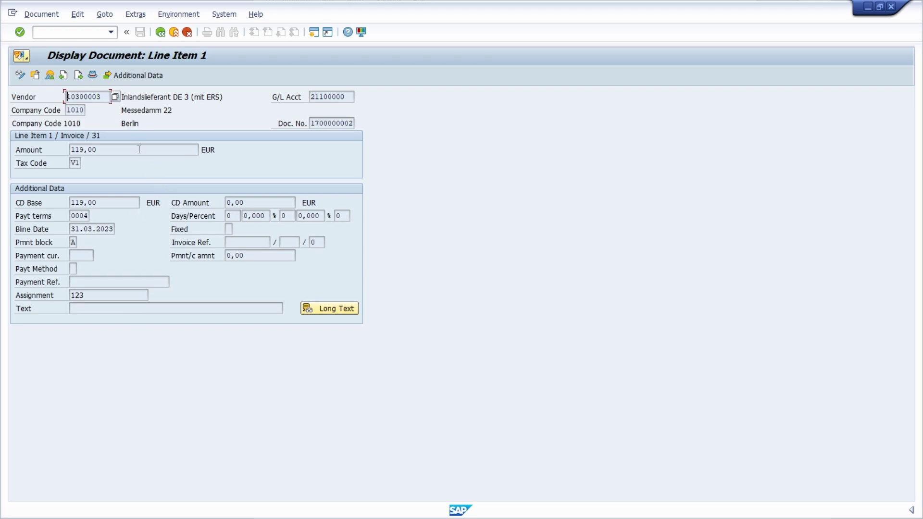
click(92, 76)
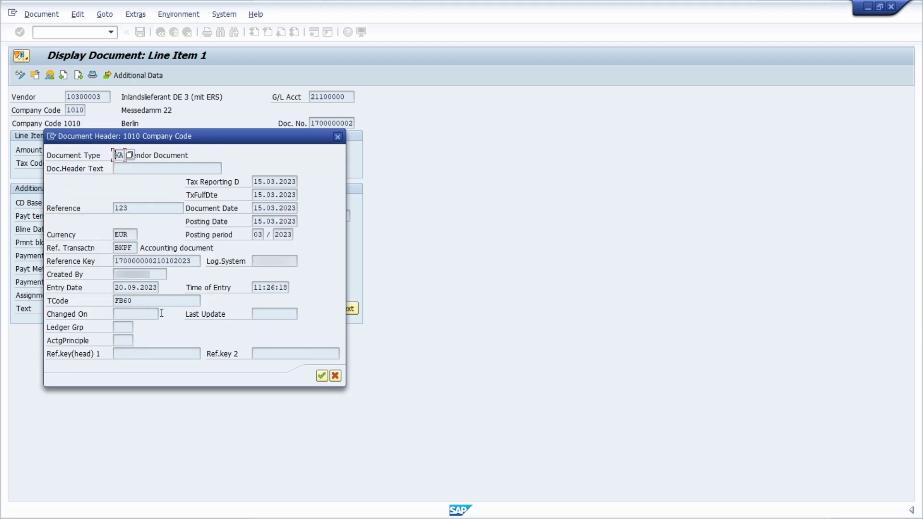
click(338, 137)
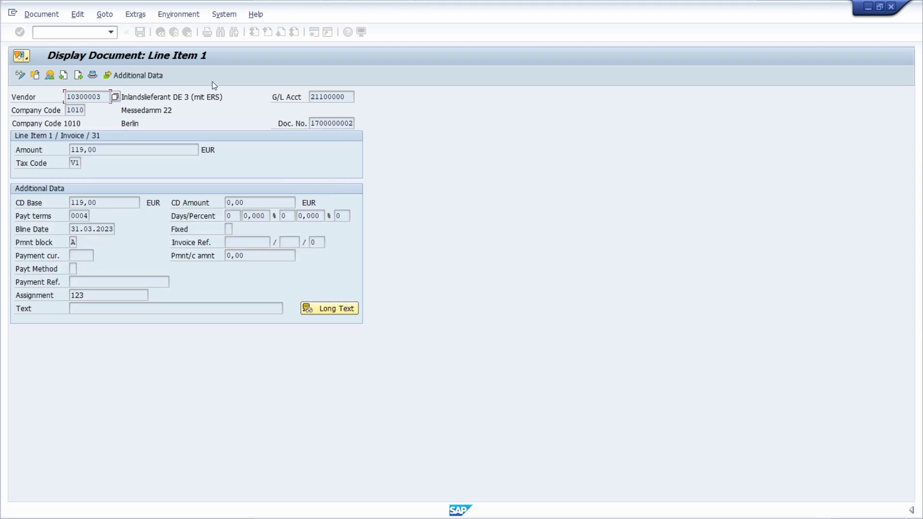
click(145, 77)
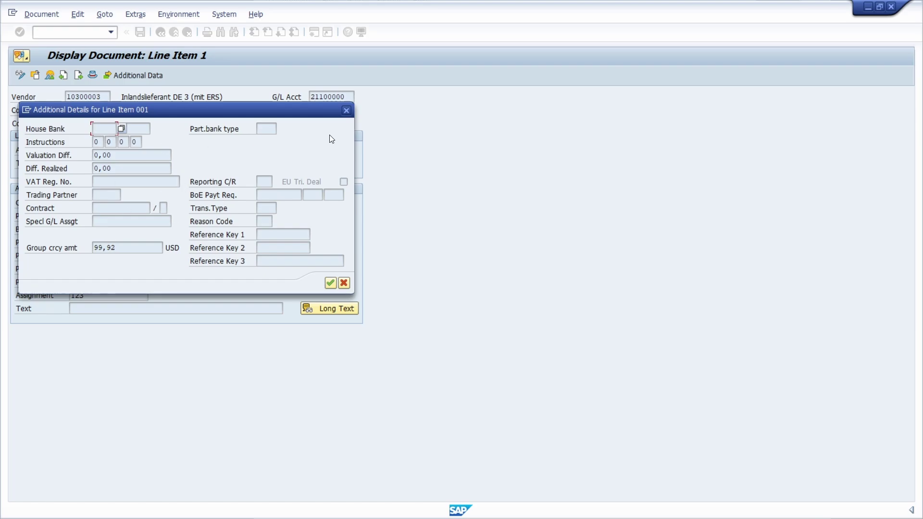
click(346, 111)
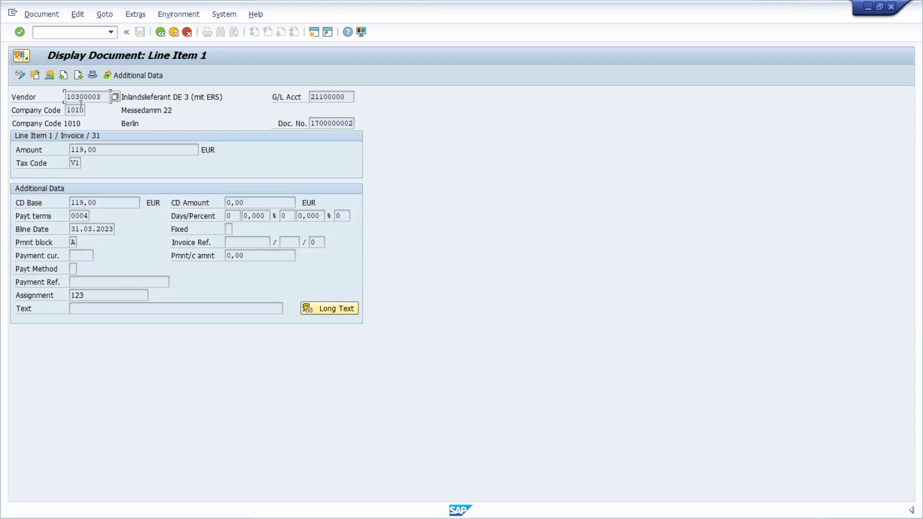
click(78, 76)
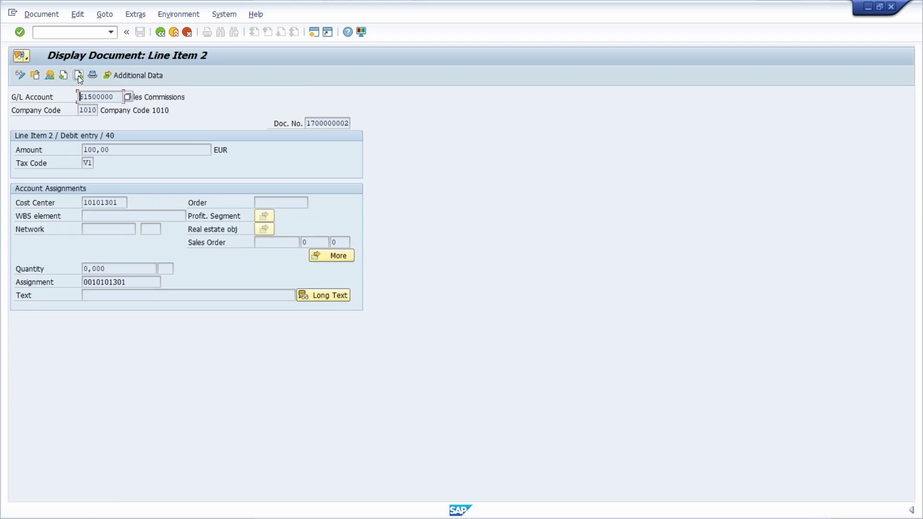
click(78, 76)
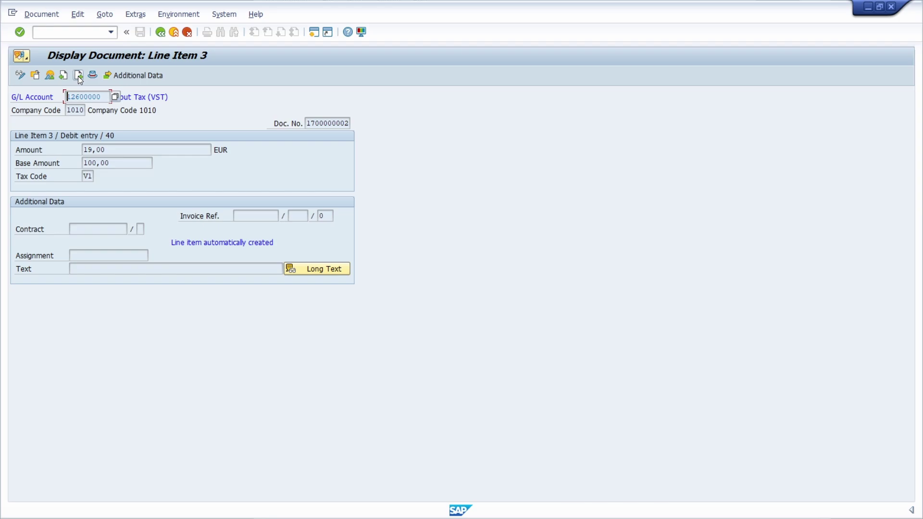
click(160, 33)
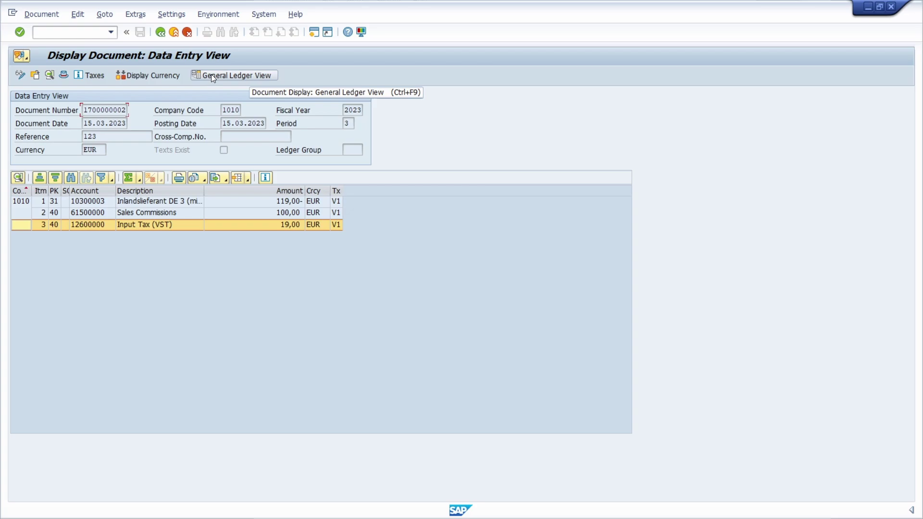
click(26, 57)
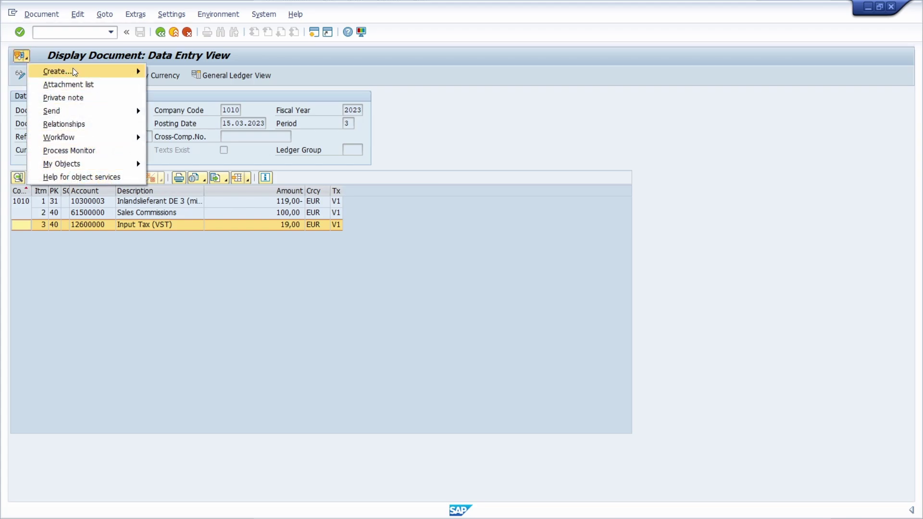
click(154, 283)
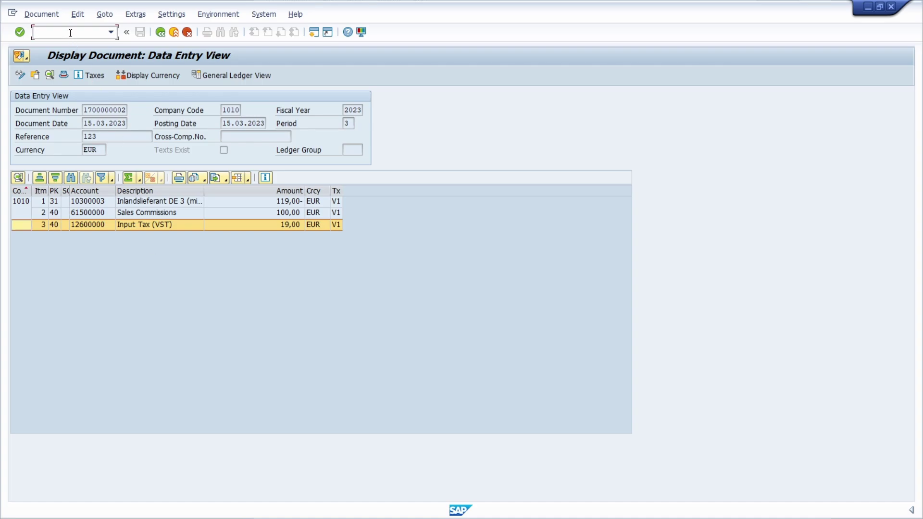
Run FBL1N for vendor 10300003 in company code 1010, listing 8 open items totalling 3.018,80- EUR.
text(/nfbl1n)
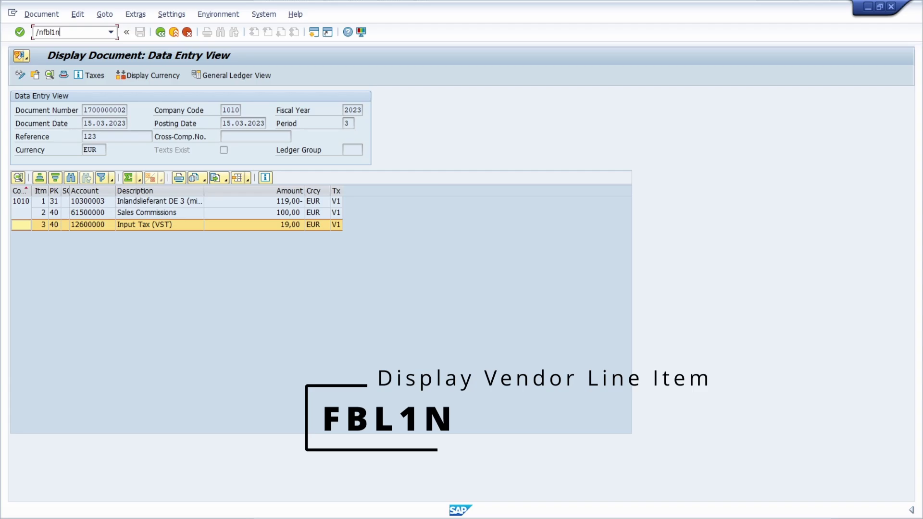
key(Return)
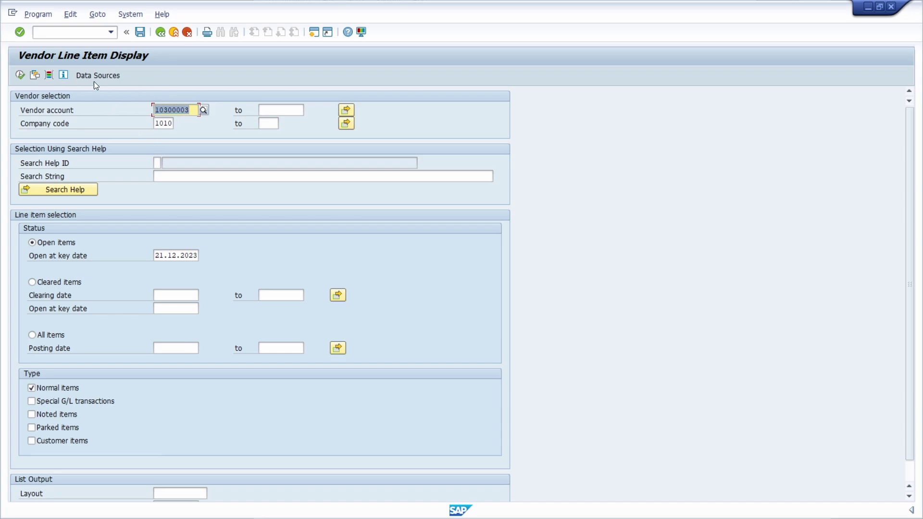
key(Tab)
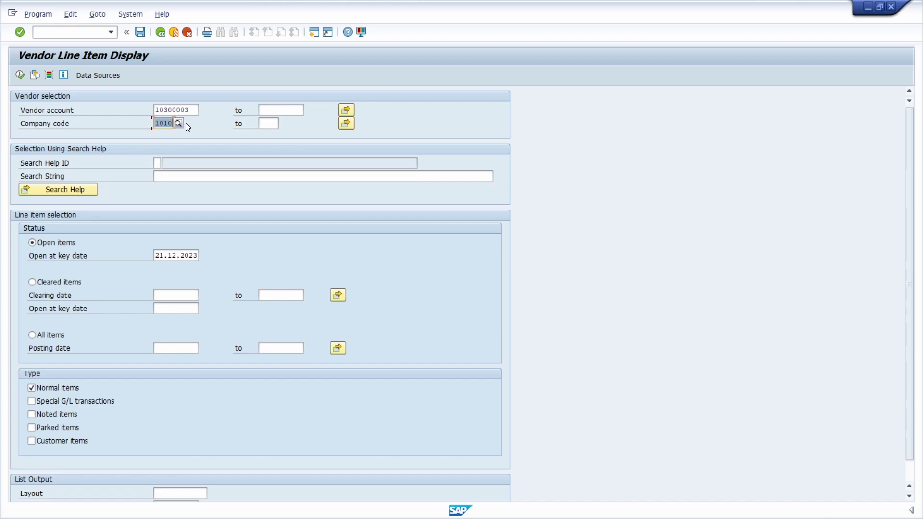
key(shift+Tab)
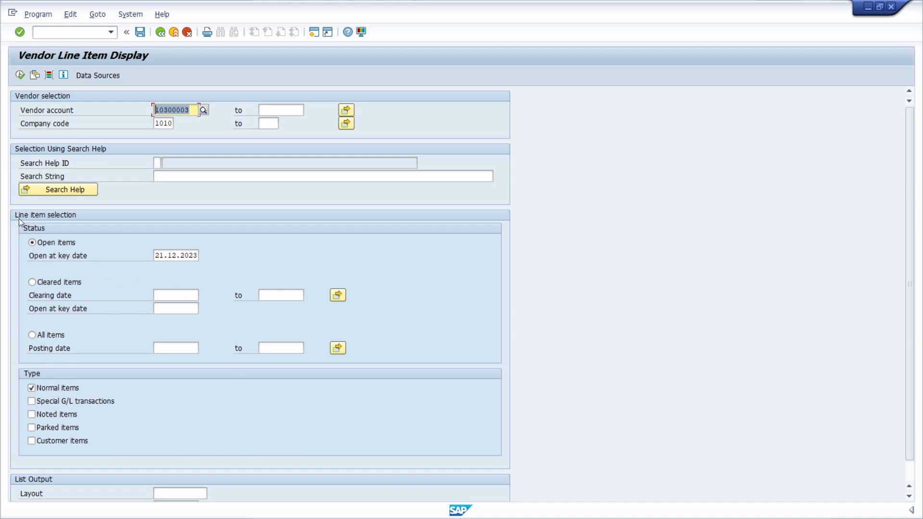
scroll(71, 361, down, 1)
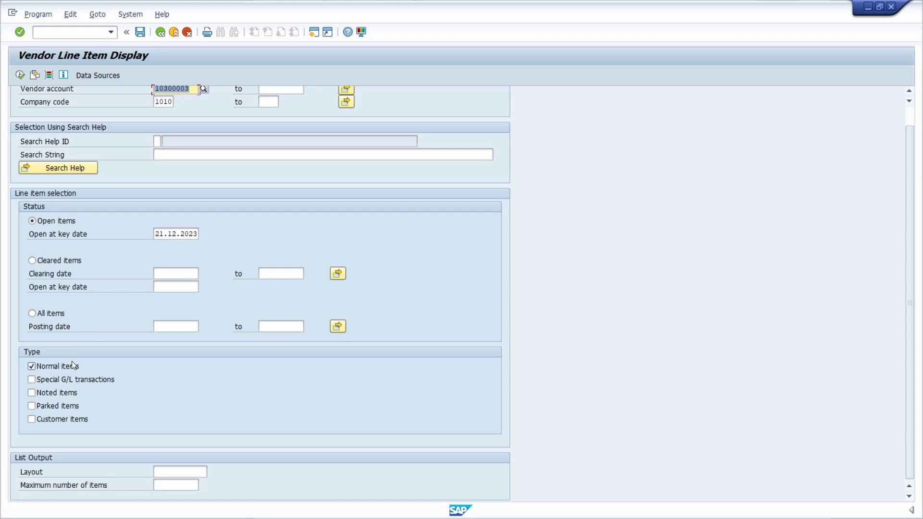
scroll(62, 425, up, 1)
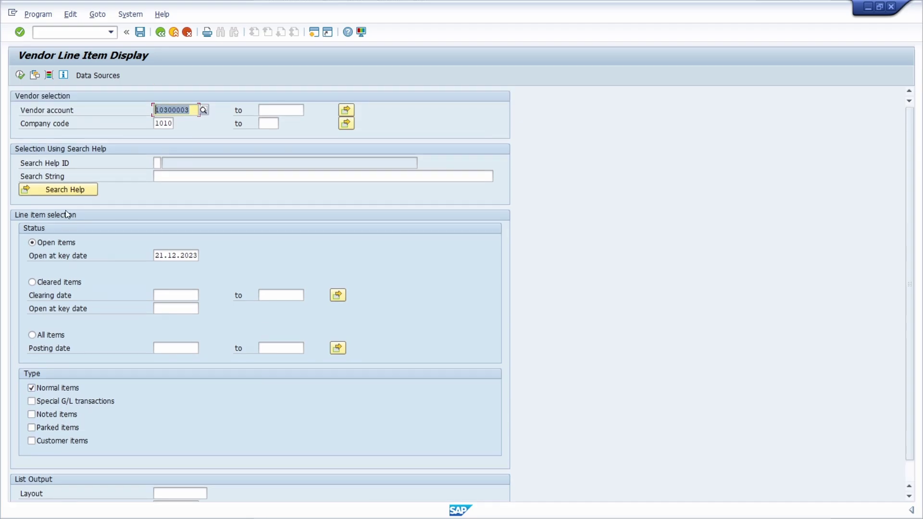
click(21, 76)
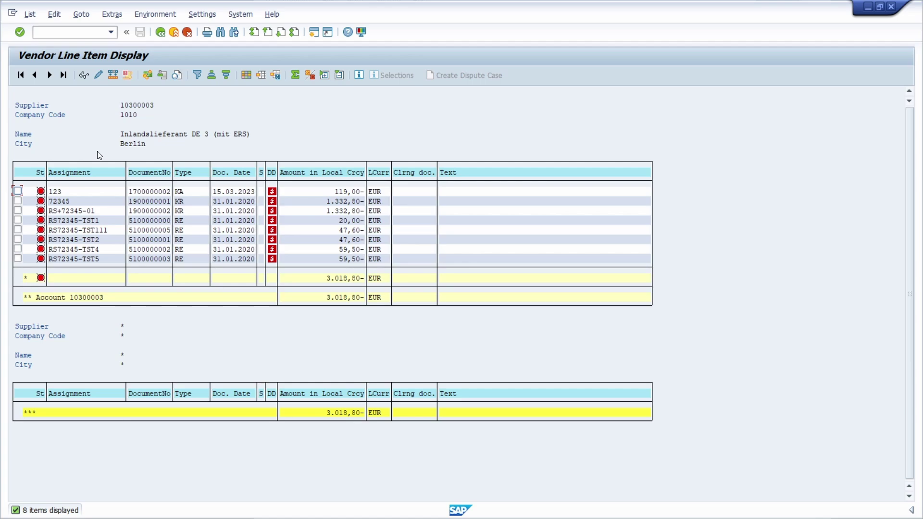
mouse_move(273, 195)
click(147, 202)
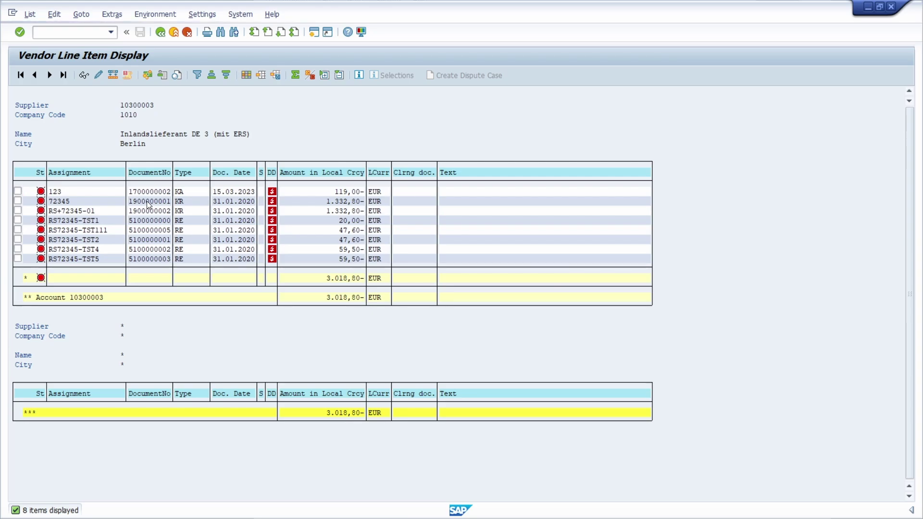
double_click(146, 201)
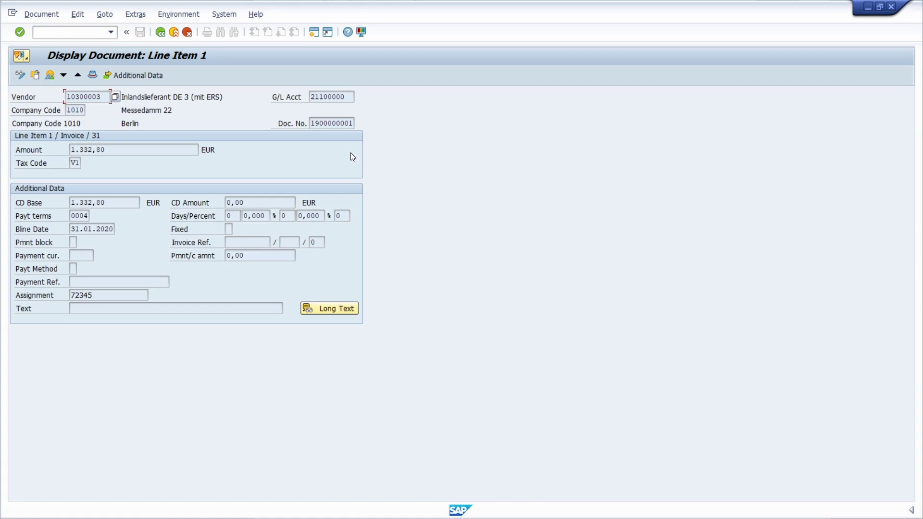
Start FBL3N and check G/L account 10010000 with company code 1010.
click(78, 32)
text(/nfbl3)
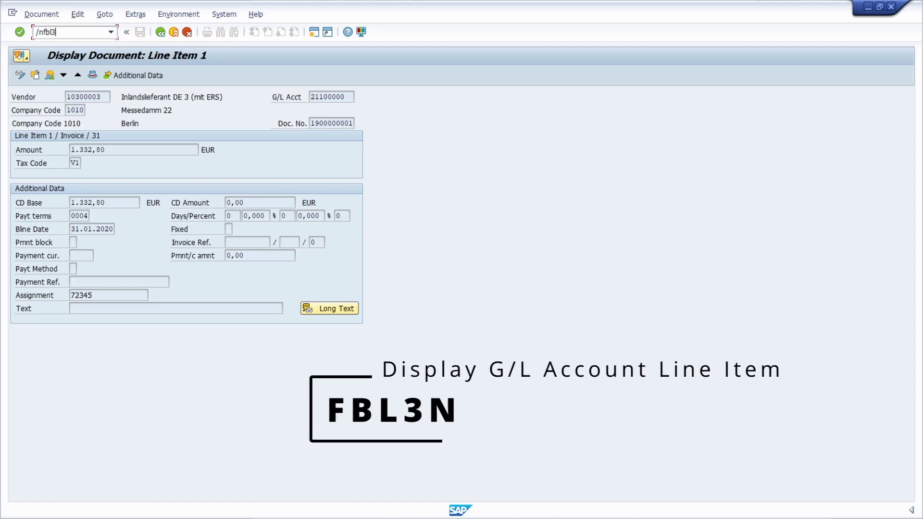
text(n)
key(Return)
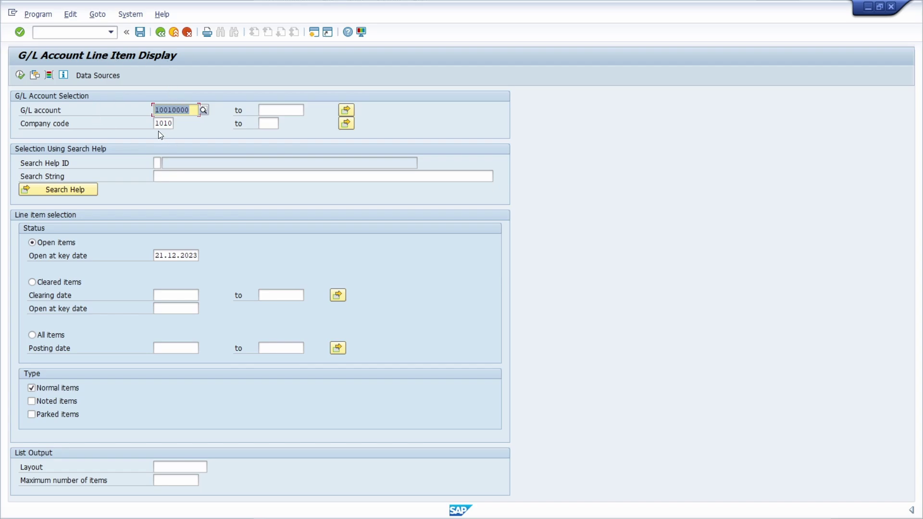
drag(157, 124, 179, 128)
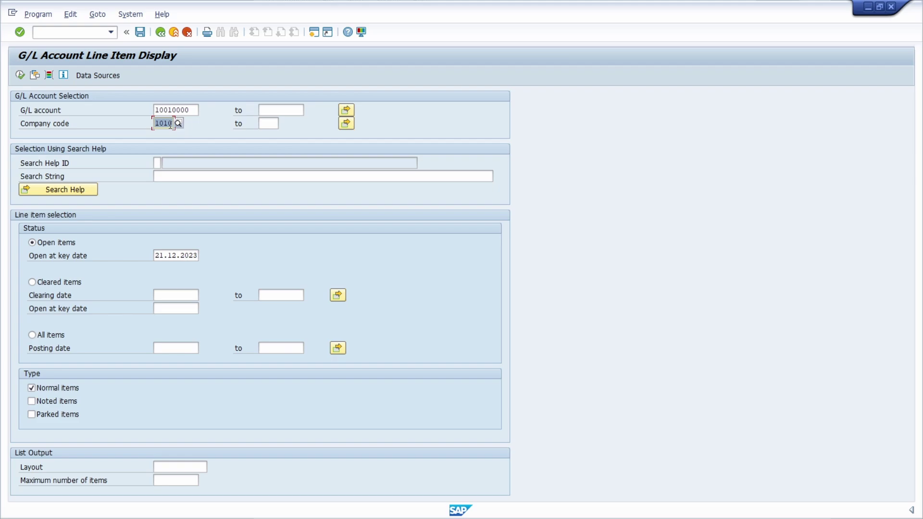
double_click(188, 114)
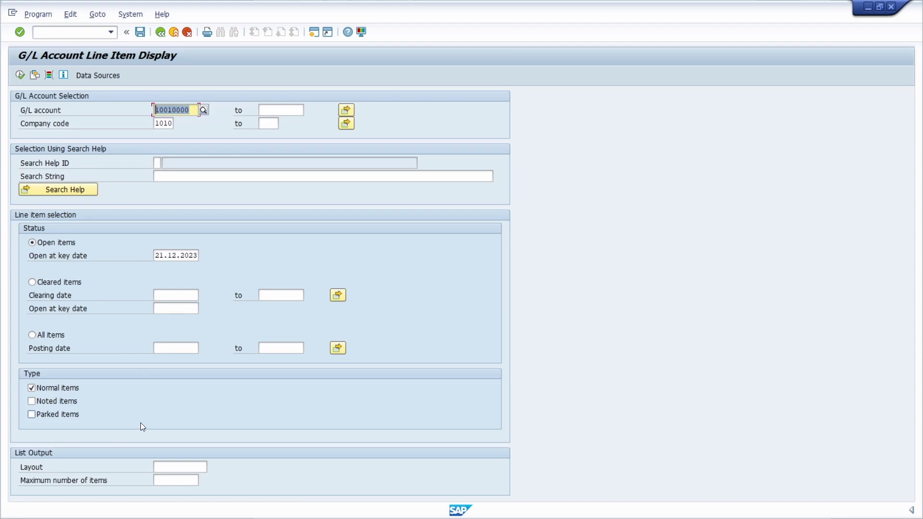
Execute FBL3N to list the 12 Petty Cash line items of account 10010000.
click(20, 74)
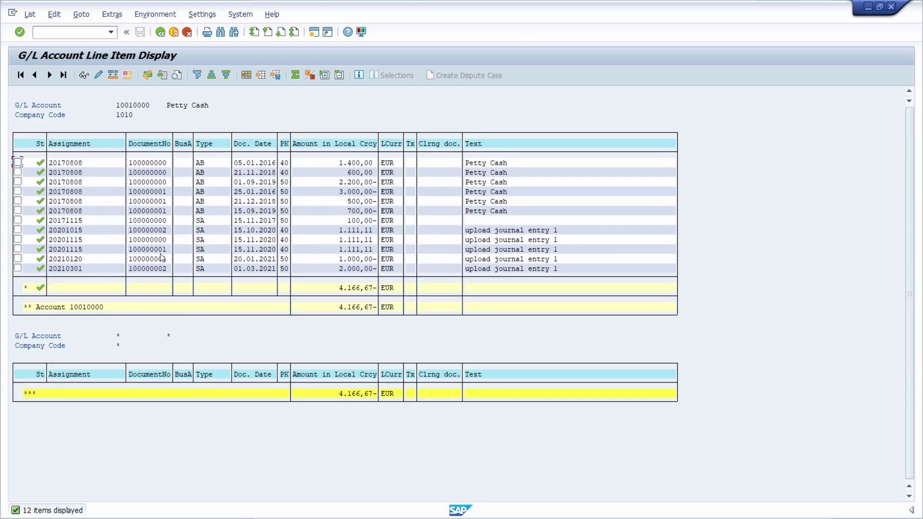
click(154, 269)
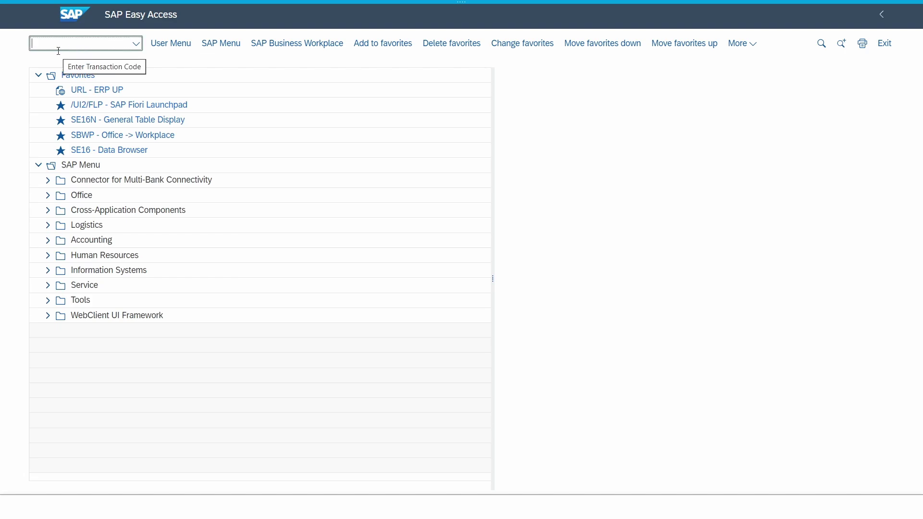
text(FB03)
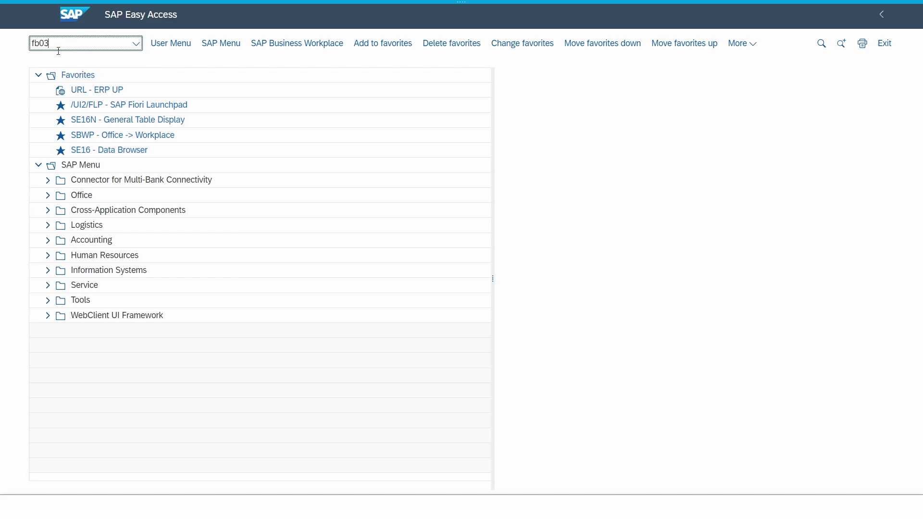
key(Return)
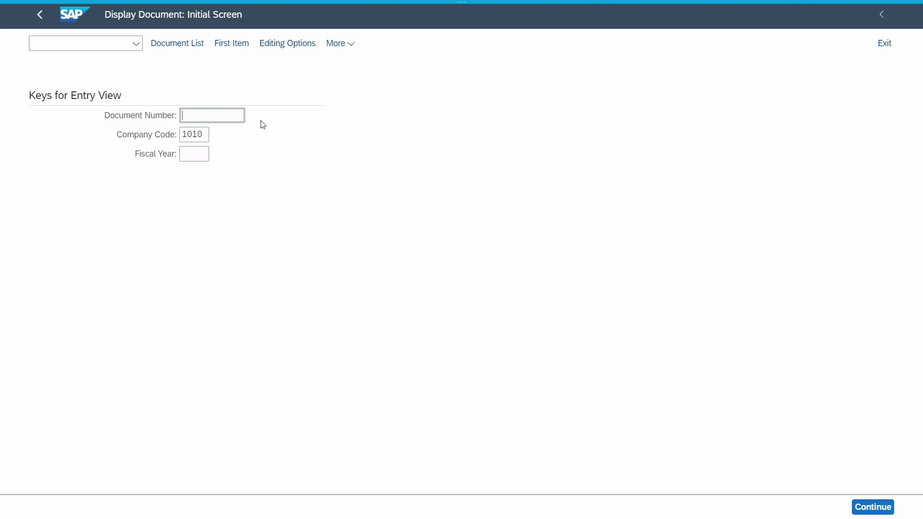
key(ctrl+v)
click(195, 157)
text(2023)
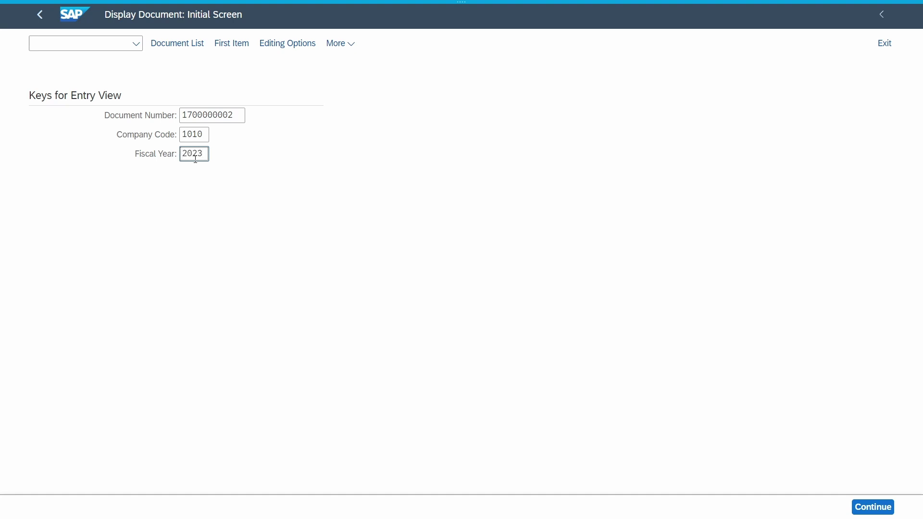
key(Return)
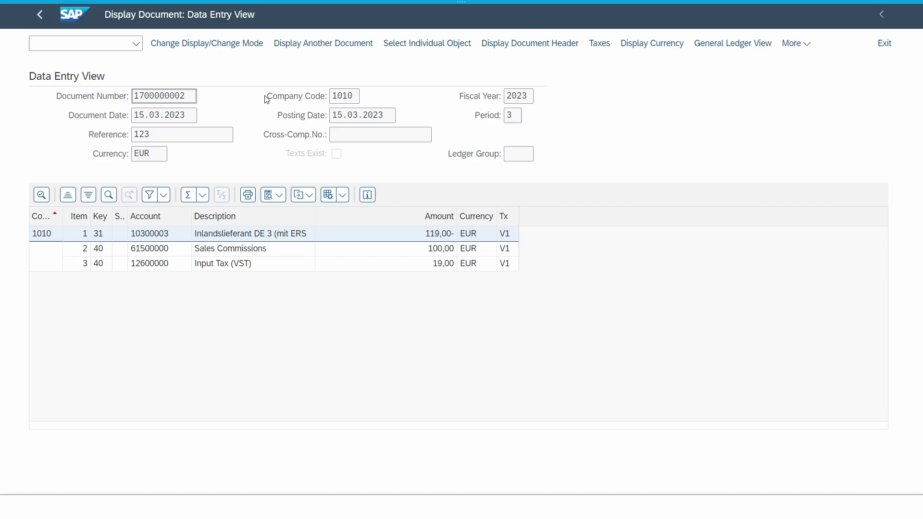